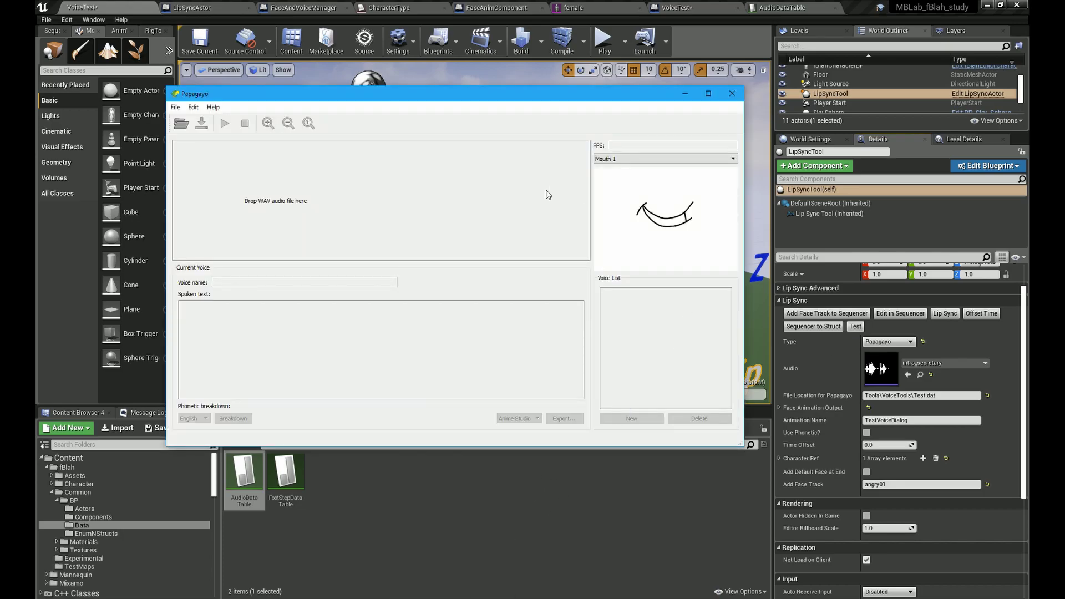
- View Papagayo's About information from the Help menu and close it
click(213, 107)
click(233, 121)
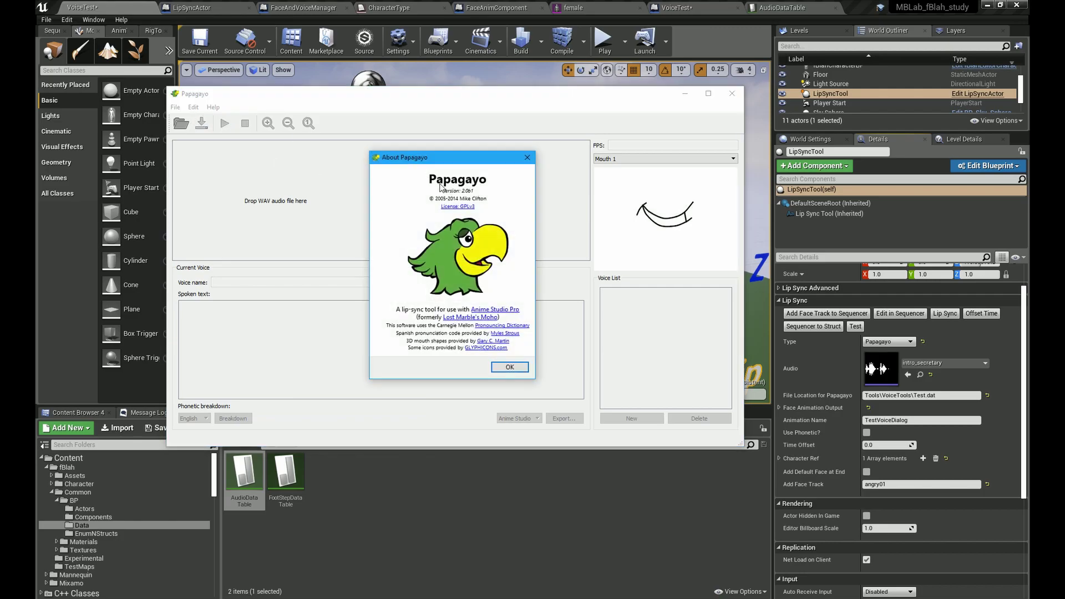
click(527, 157)
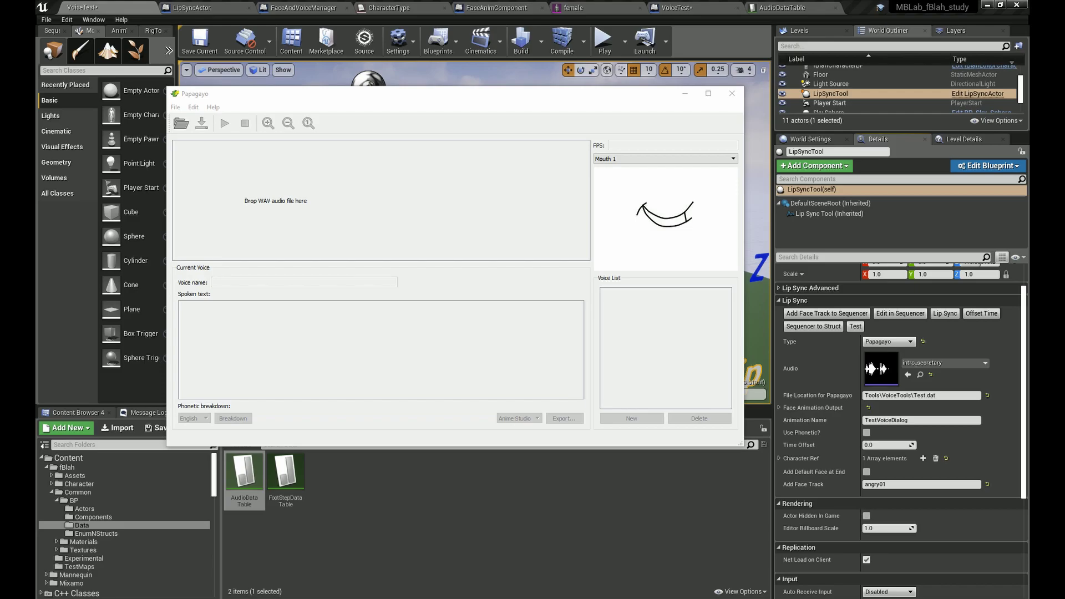
- Load the intro_secretary WAV into Papagayo and play it from Unreal's Audio folder
drag(566, 221, 498, 233)
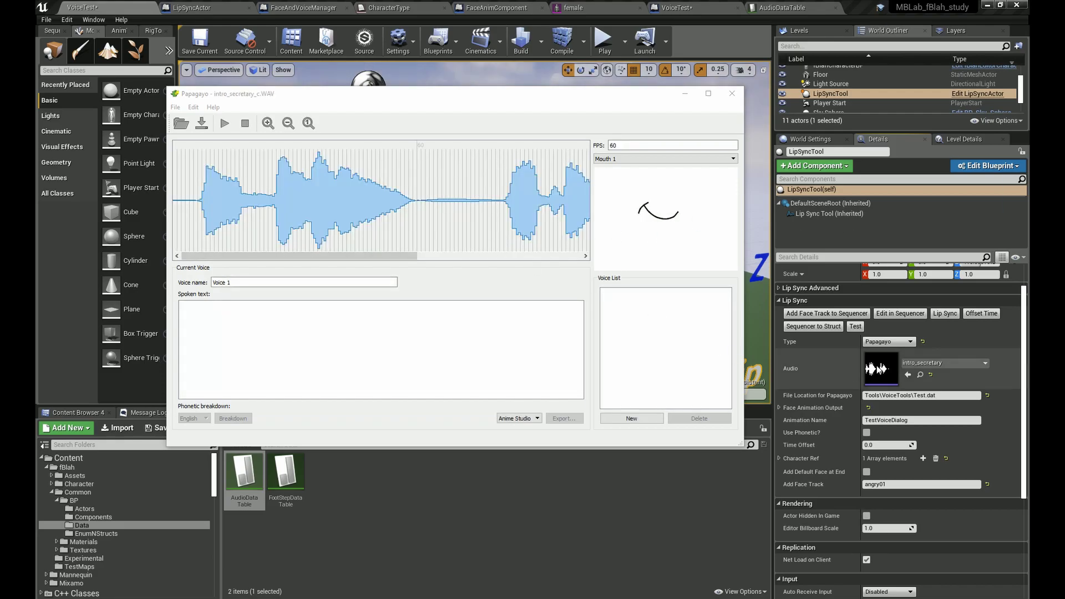
click(856, 373)
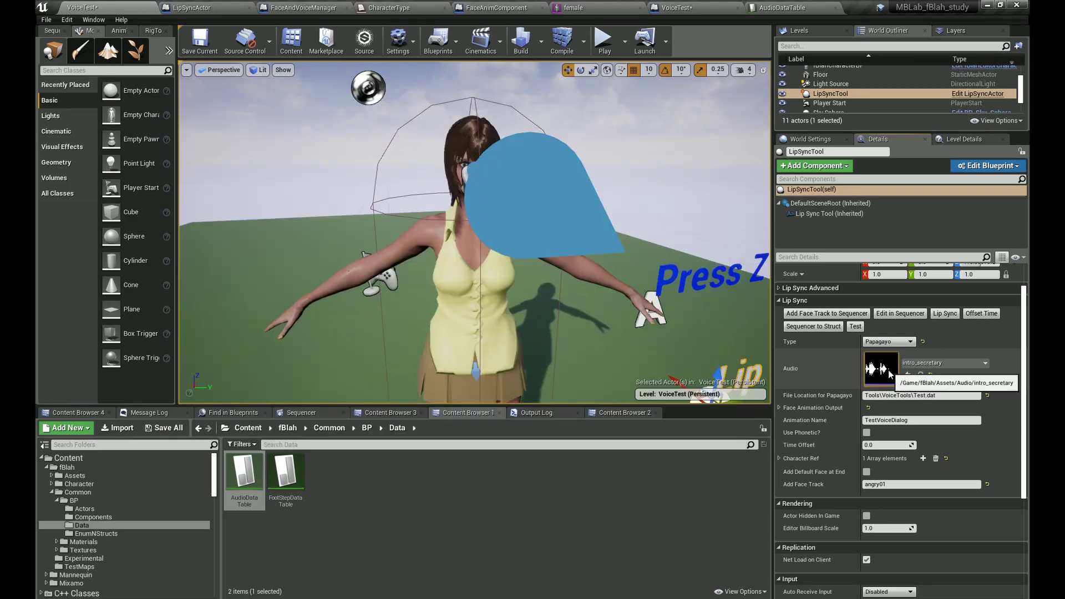
click(921, 375)
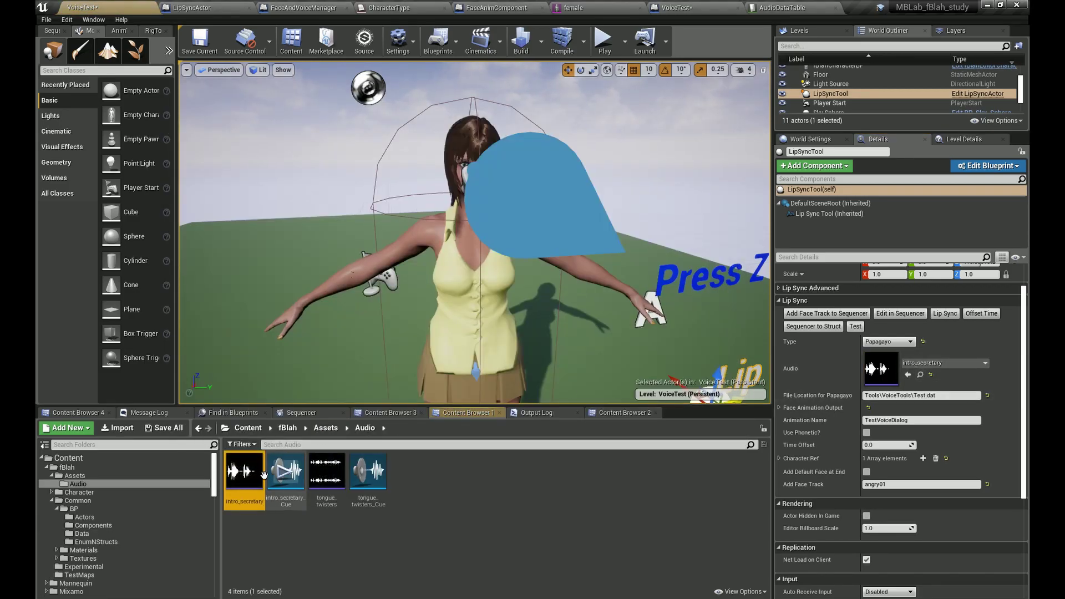
click(244, 473)
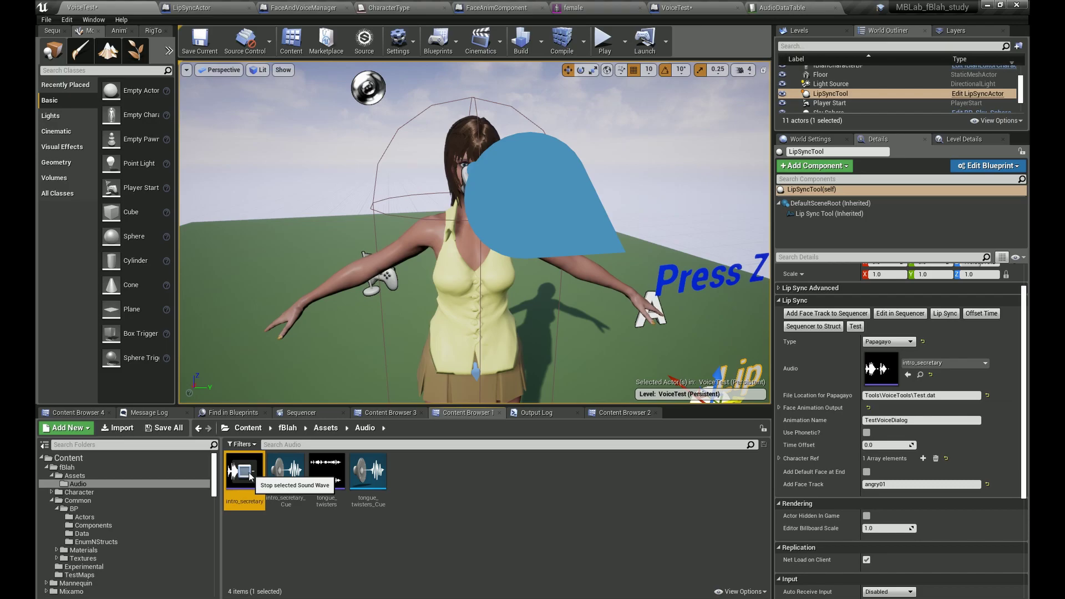
key(alt+Tab)
key(alt+Tab)
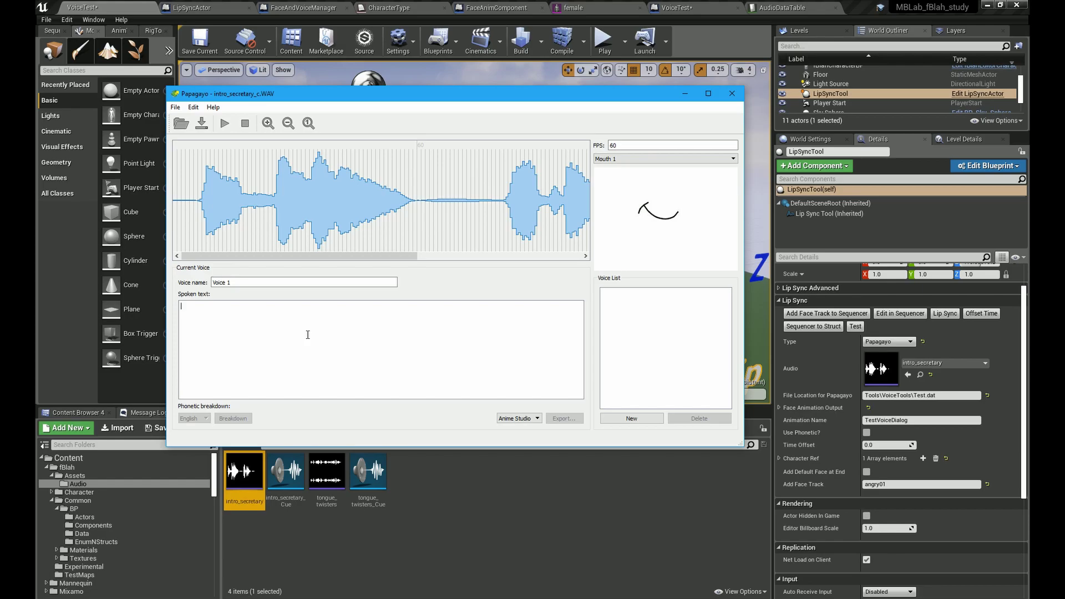
- Enter 'They'll see you now lieutenant' as Voice 1's spoken text
text(They)
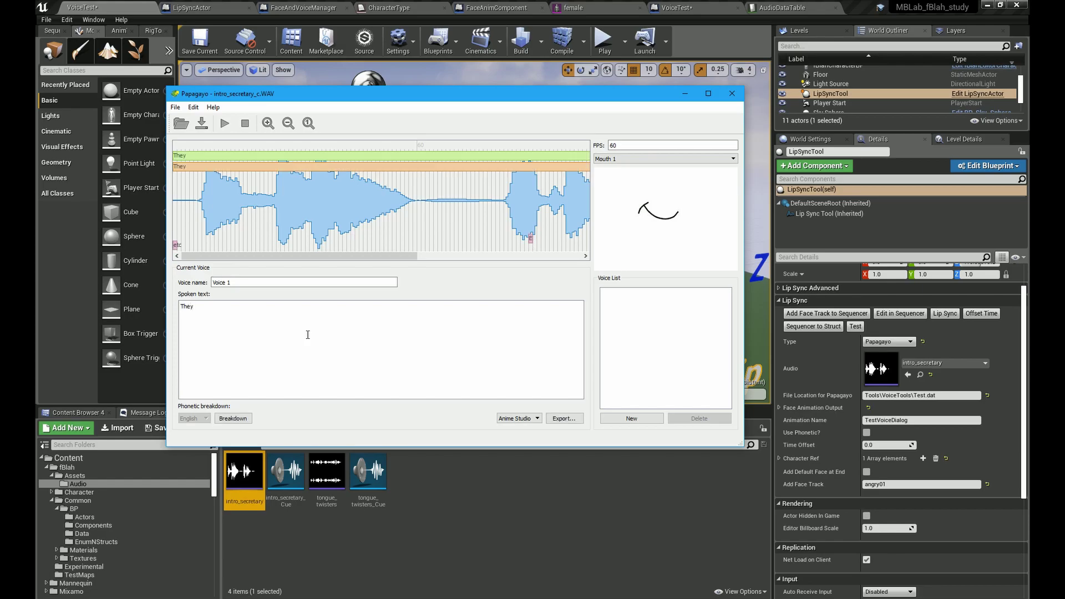
text('ll see)
text( you now lie)
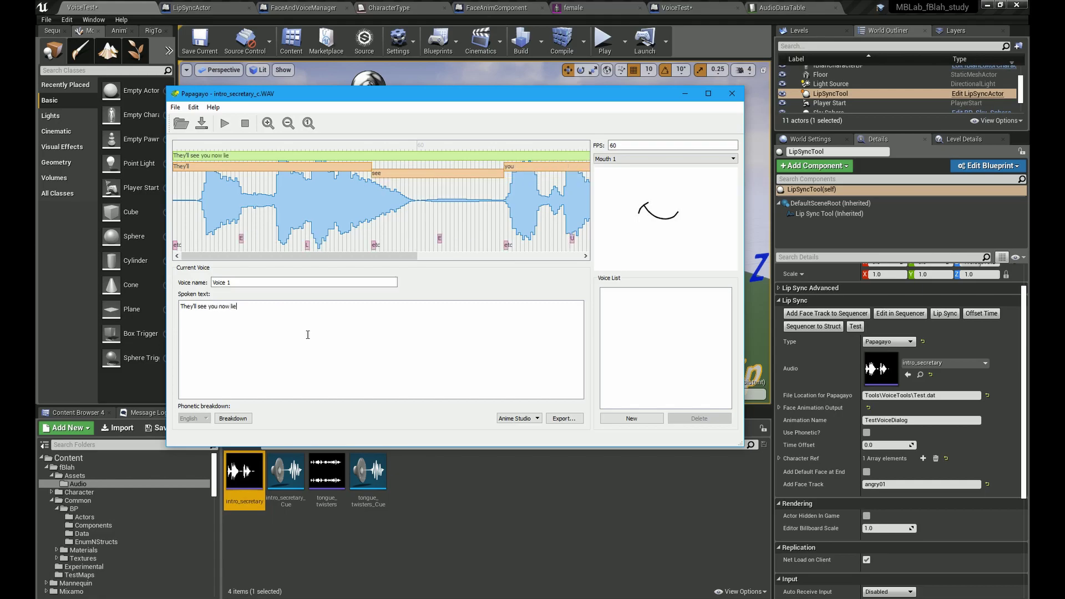
text(utenant)
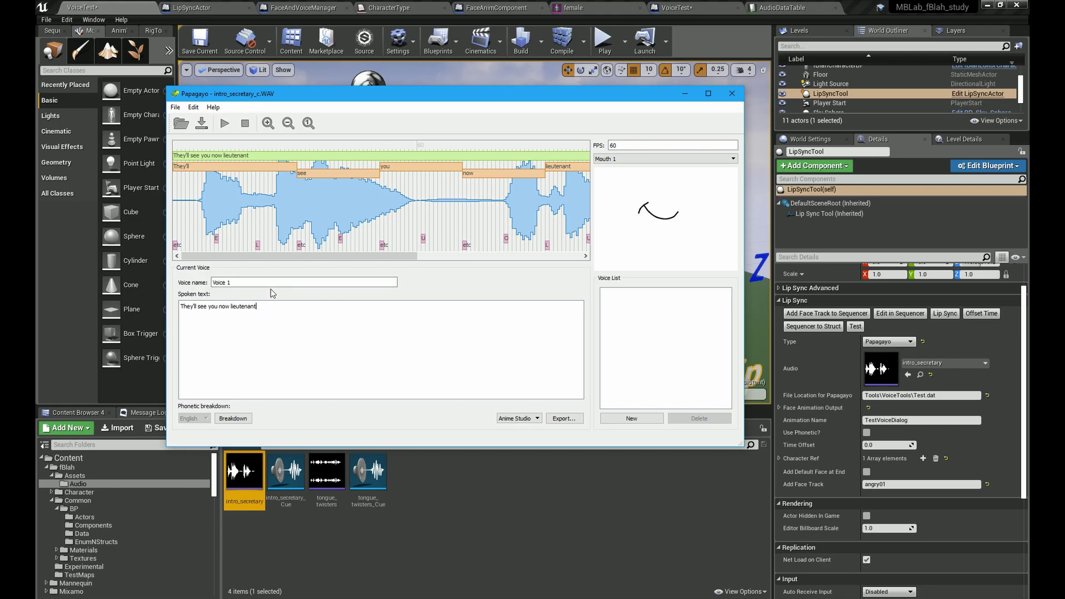
click(632, 145)
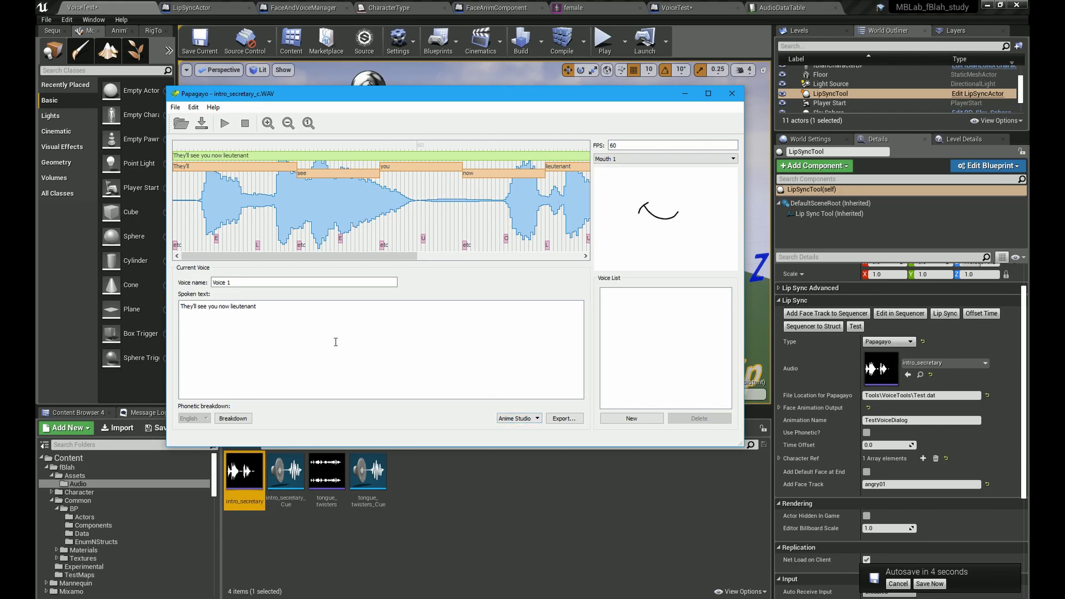
- Rename the voice to 'test' and shift the They'll word bar slightly later
triple_click(326, 281)
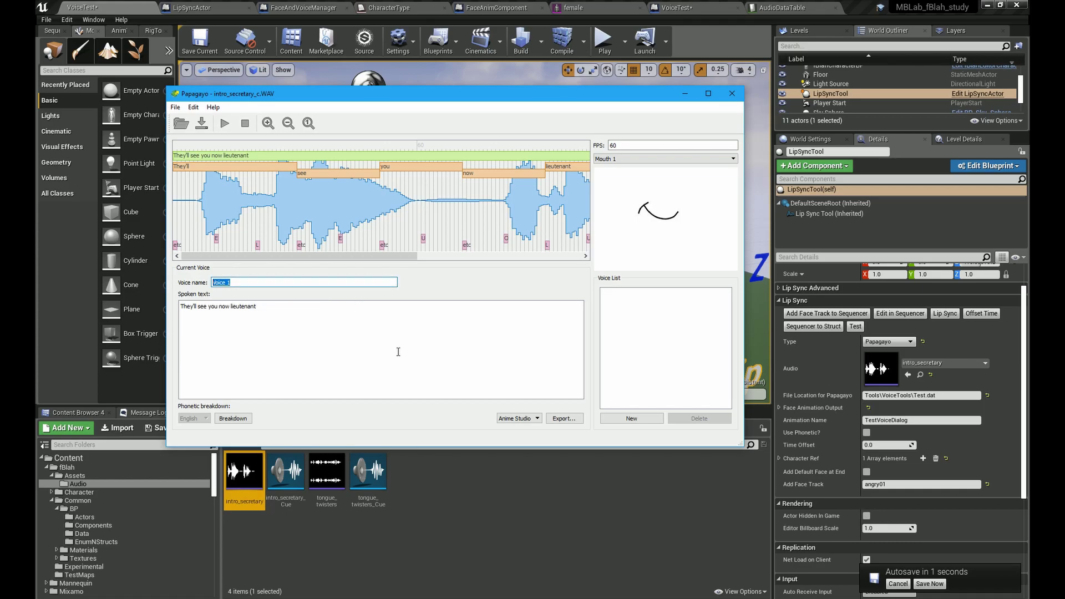
text(test)
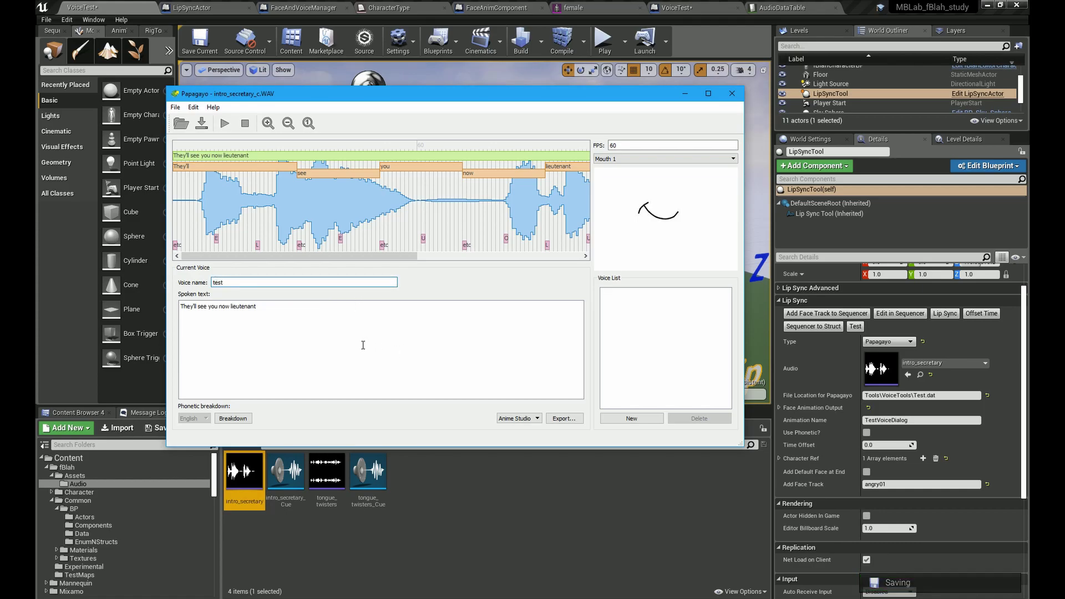
drag(172, 168, 194, 171)
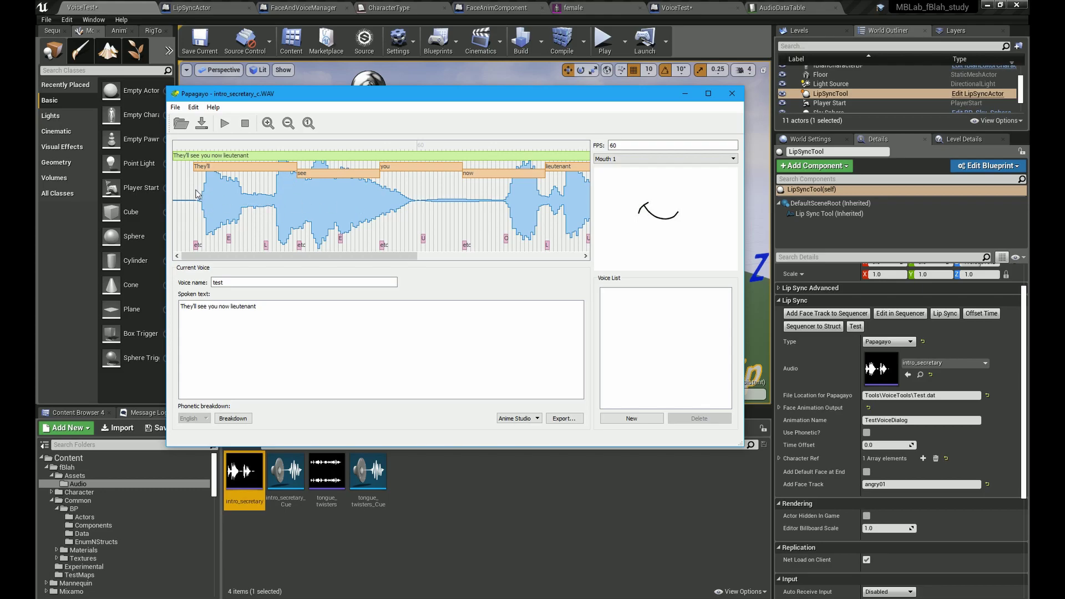
- Preview the mouth shapes by playing and scrubbing, then move the see word earlier
click(227, 124)
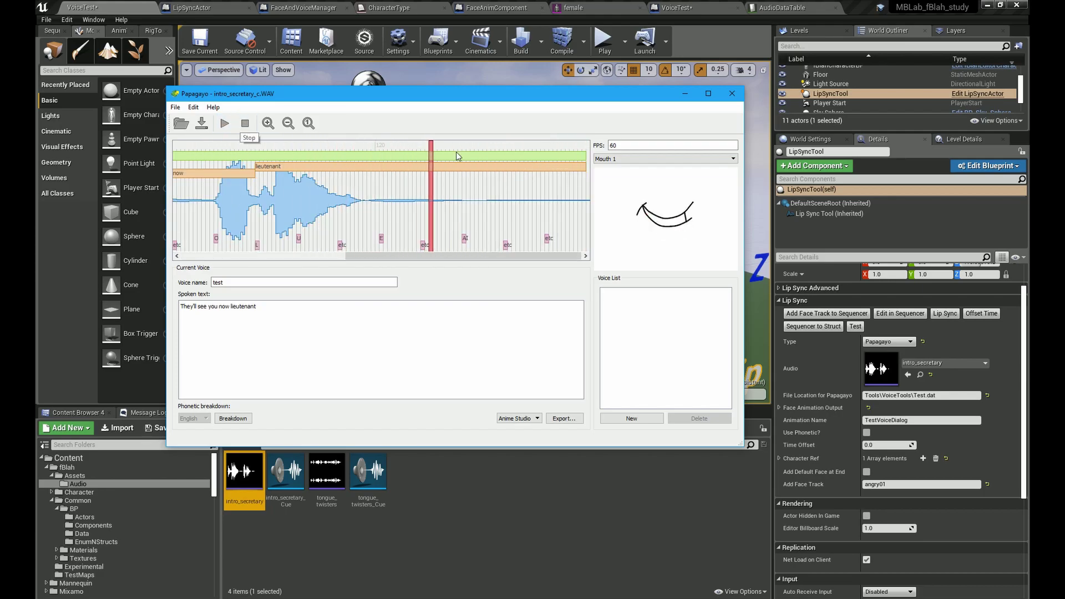
click(248, 127)
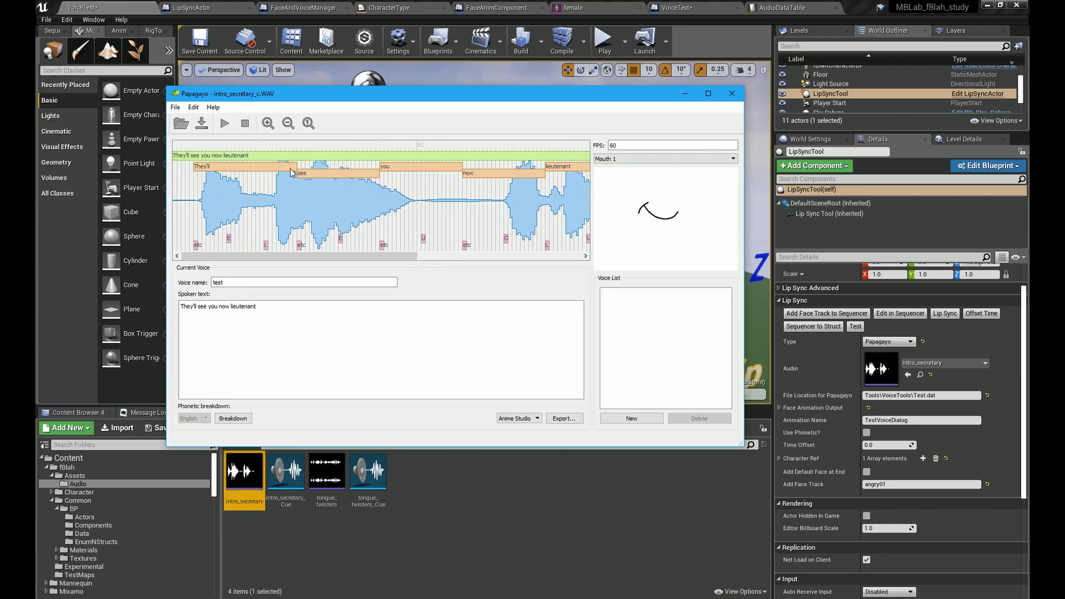
drag(290, 172, 248, 169)
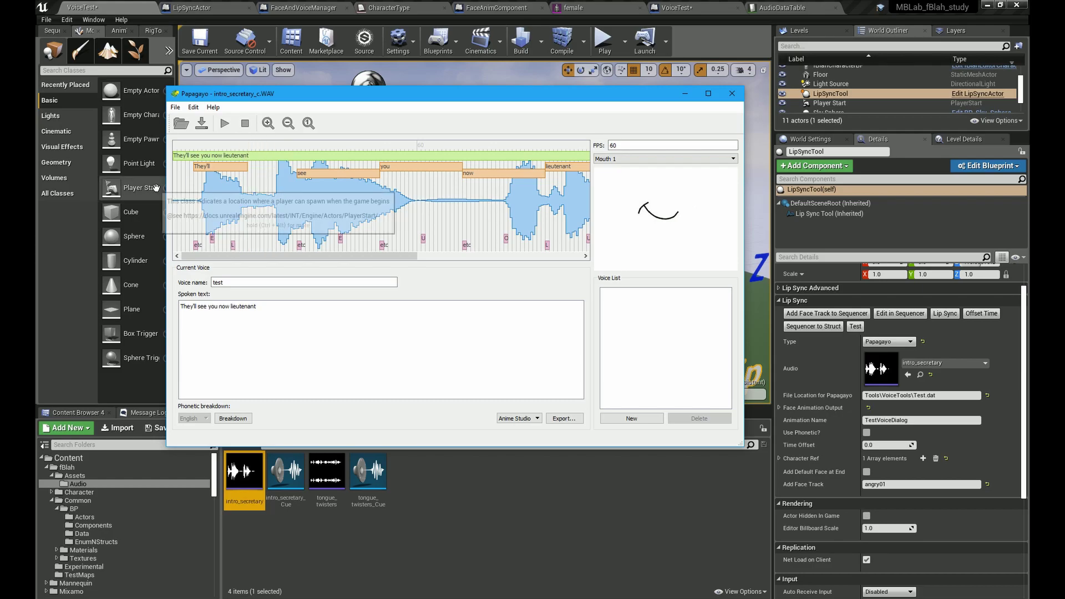
drag(181, 191, 195, 189)
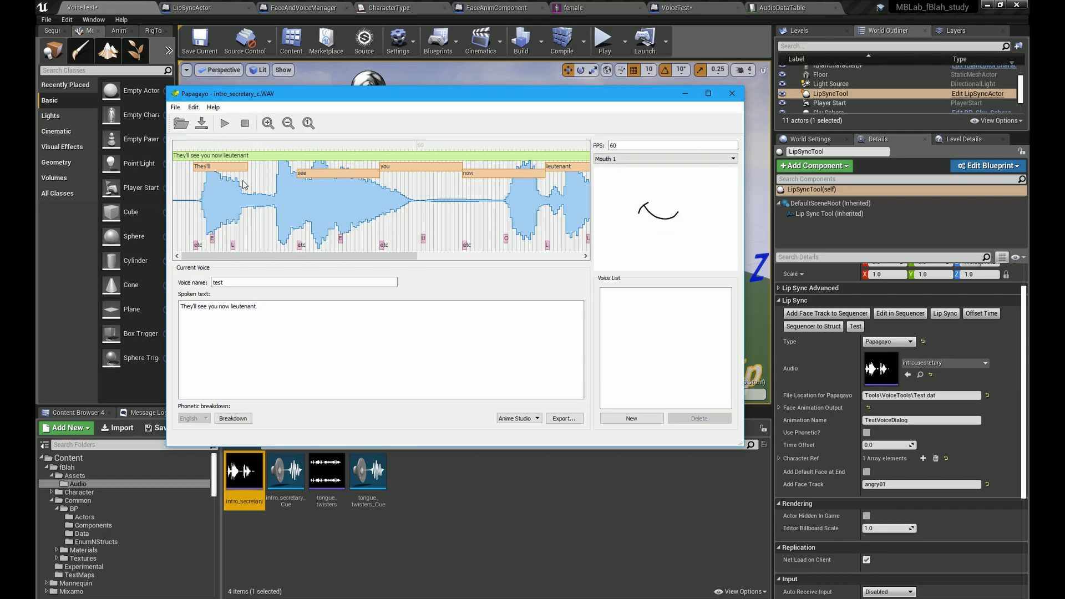
drag(202, 198, 243, 195)
drag(298, 173, 252, 173)
drag(379, 174, 309, 174)
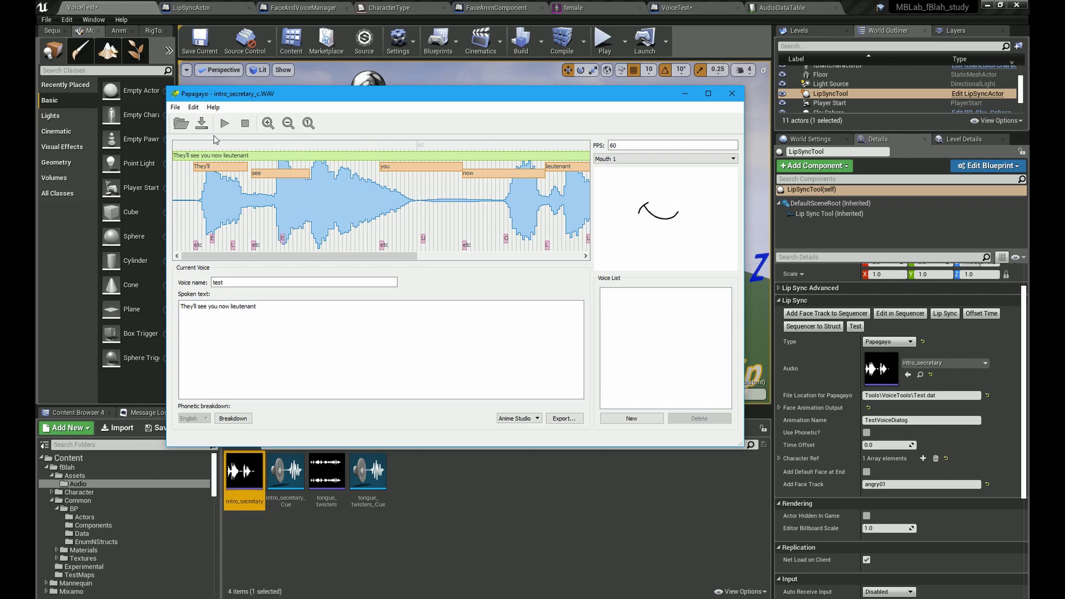
- Open the saved Test.pgo project without saving the current edits
click(175, 107)
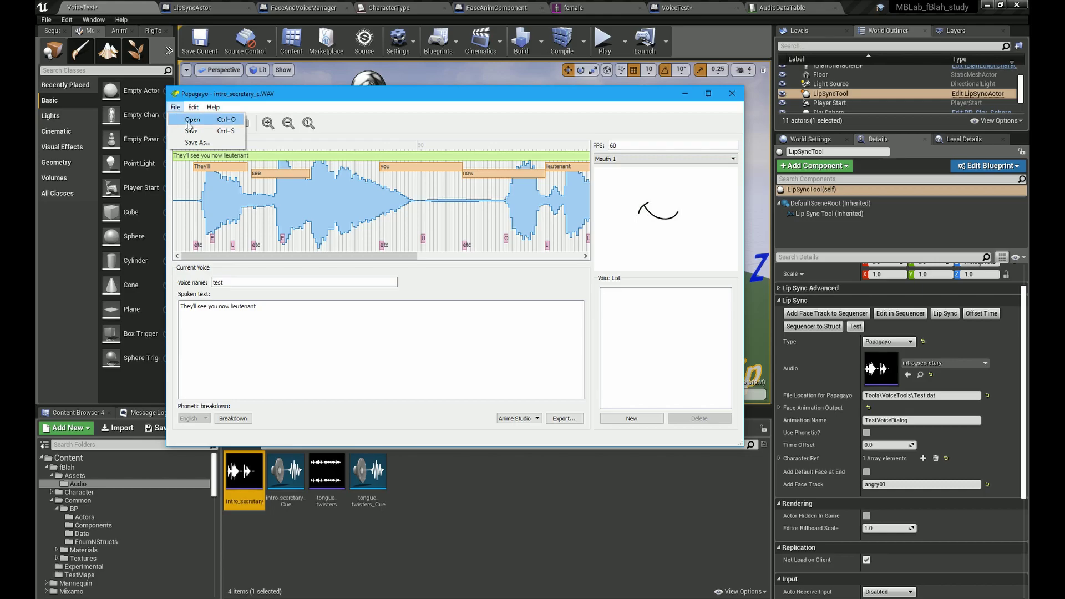
click(192, 119)
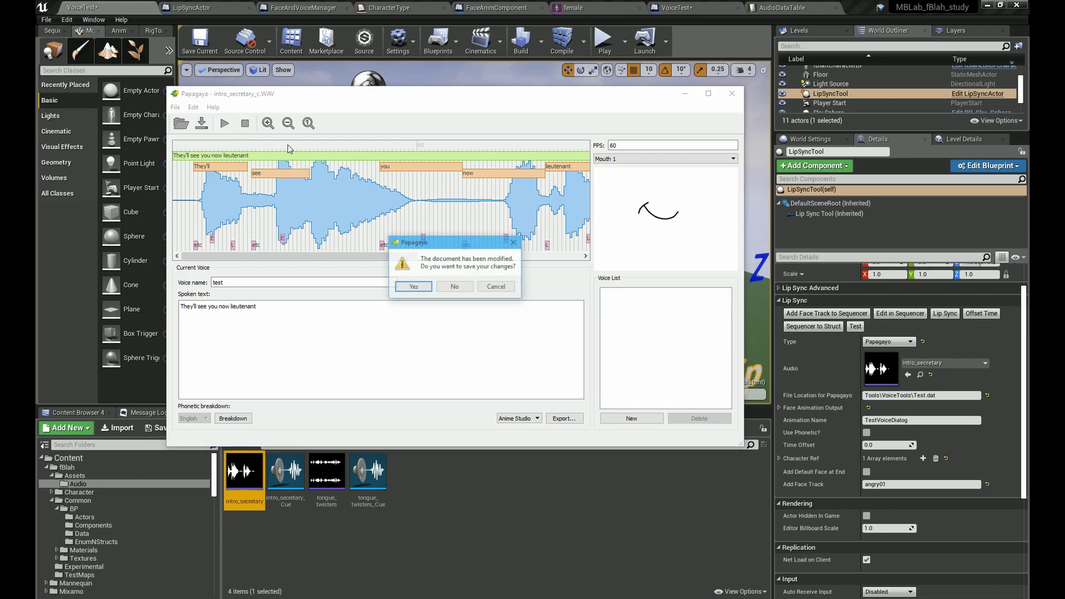
click(453, 287)
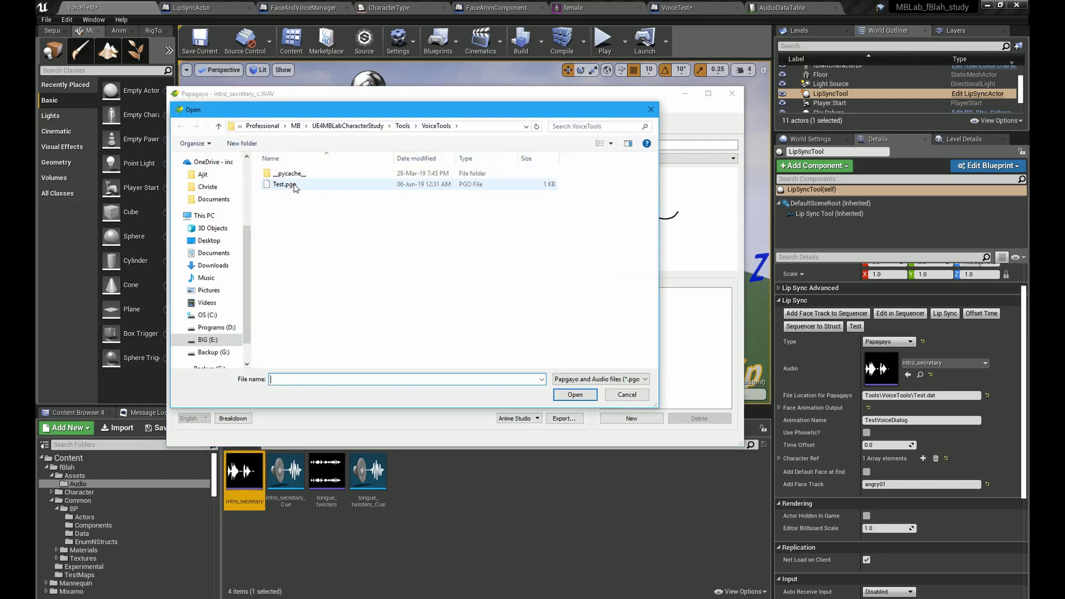
double_click(285, 184)
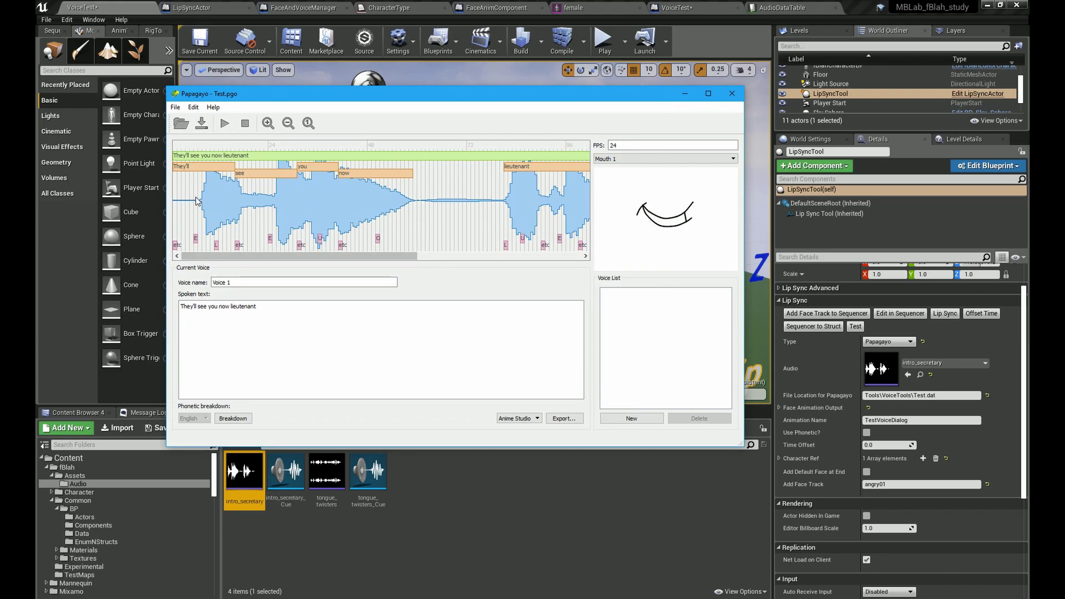
- Play Test.pgo, check a mouth shape, and drag the They'll word later
click(225, 122)
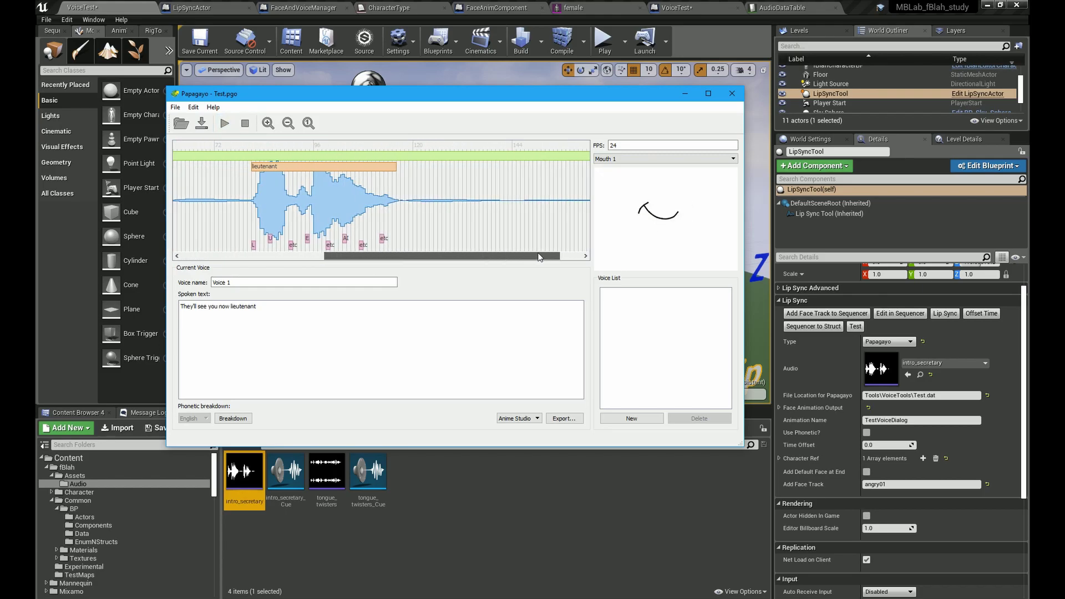
click(190, 198)
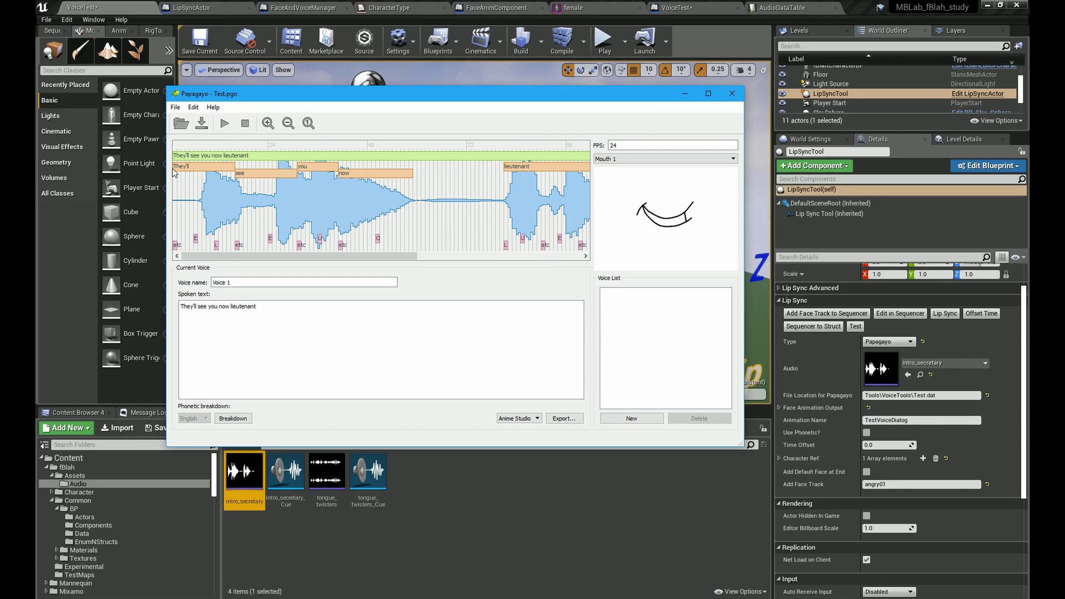
drag(179, 169, 204, 170)
drag(342, 201, 516, 216)
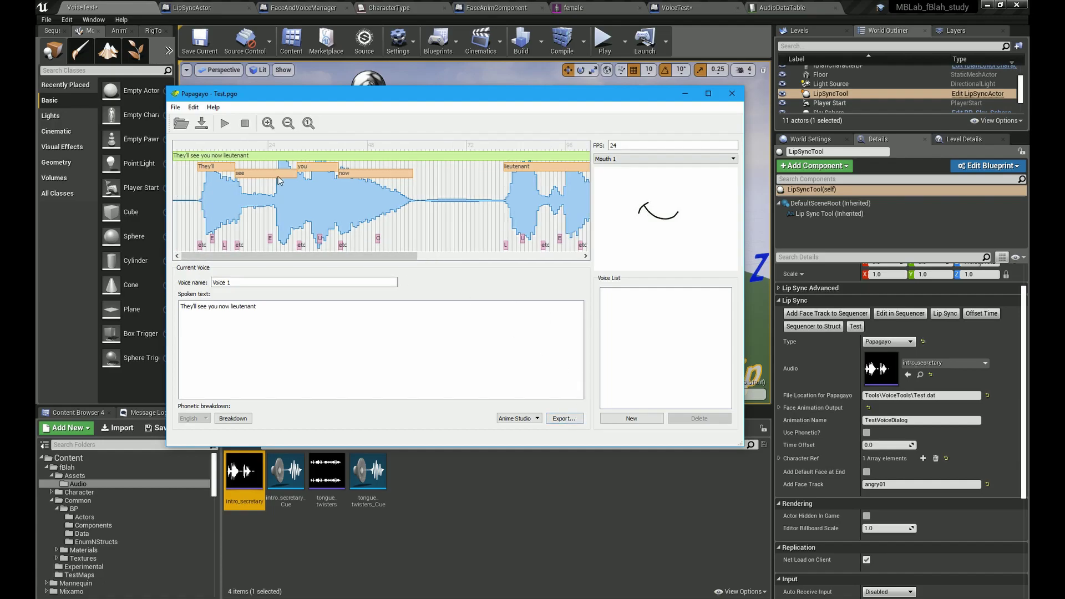
- Export the lip-sync over the existing Test.dat, confirming the replacement
click(565, 418)
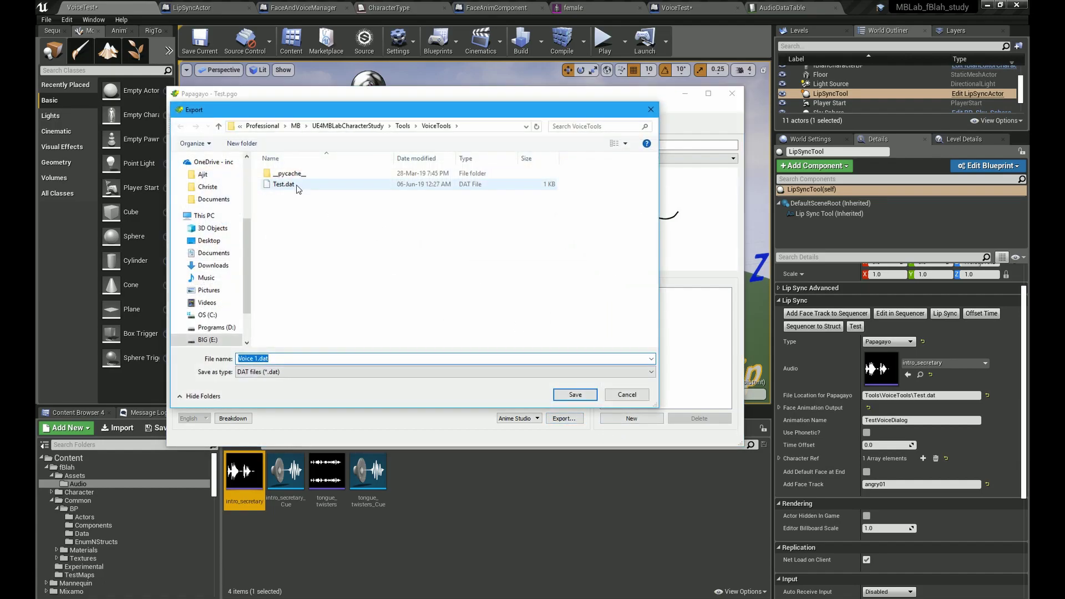
click(297, 184)
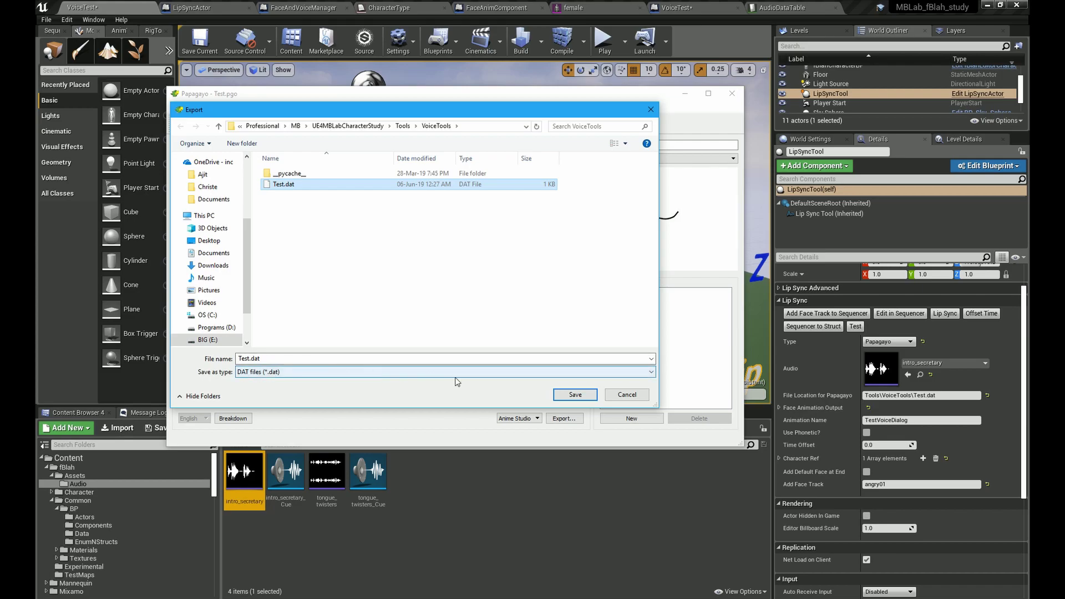
click(575, 395)
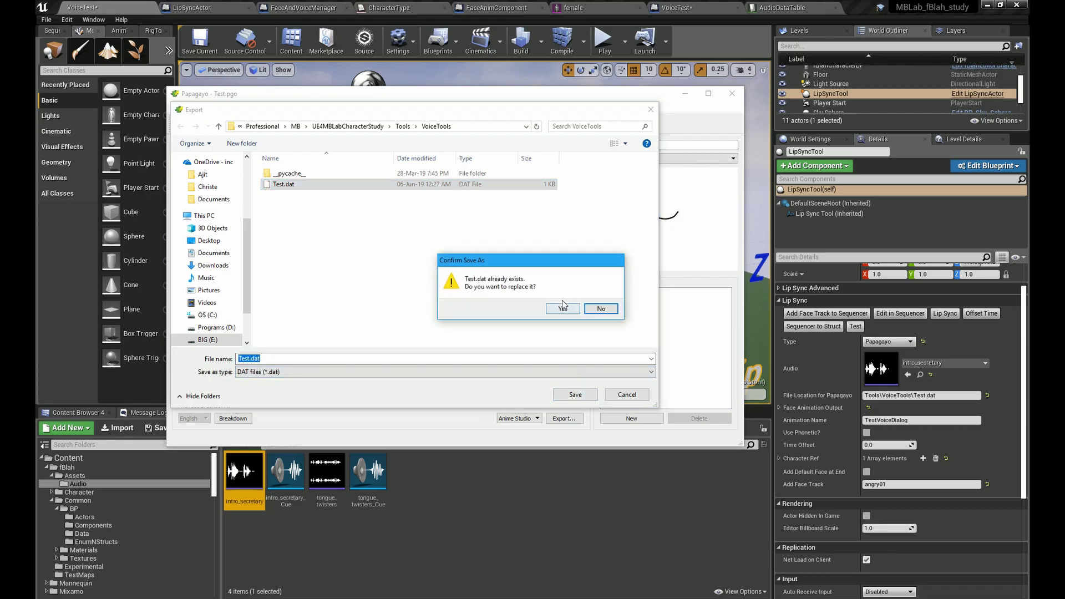
click(562, 309)
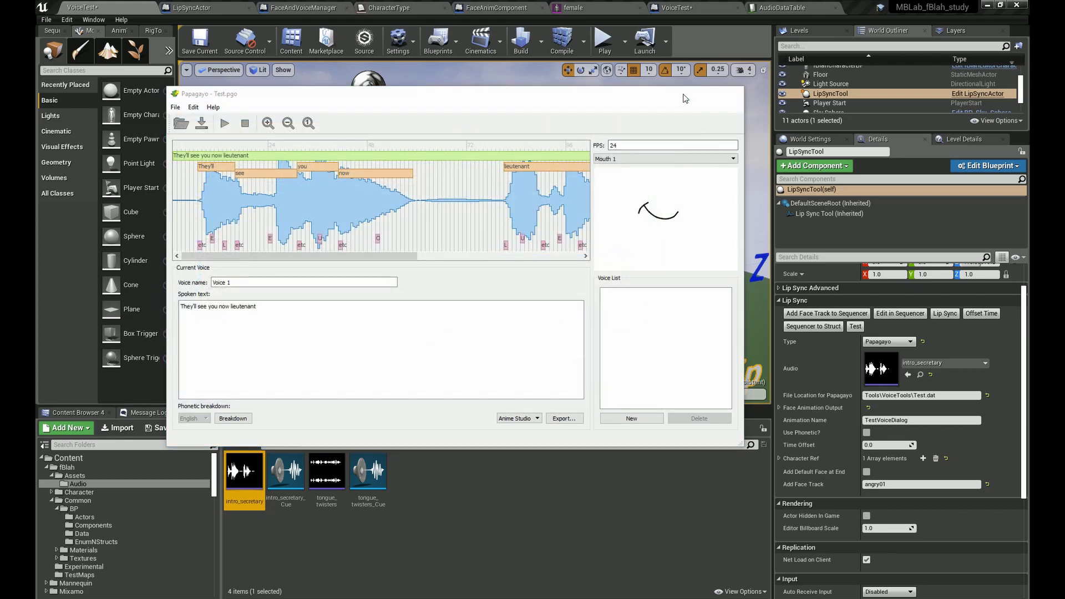
click(686, 94)
key(alt+Tab)
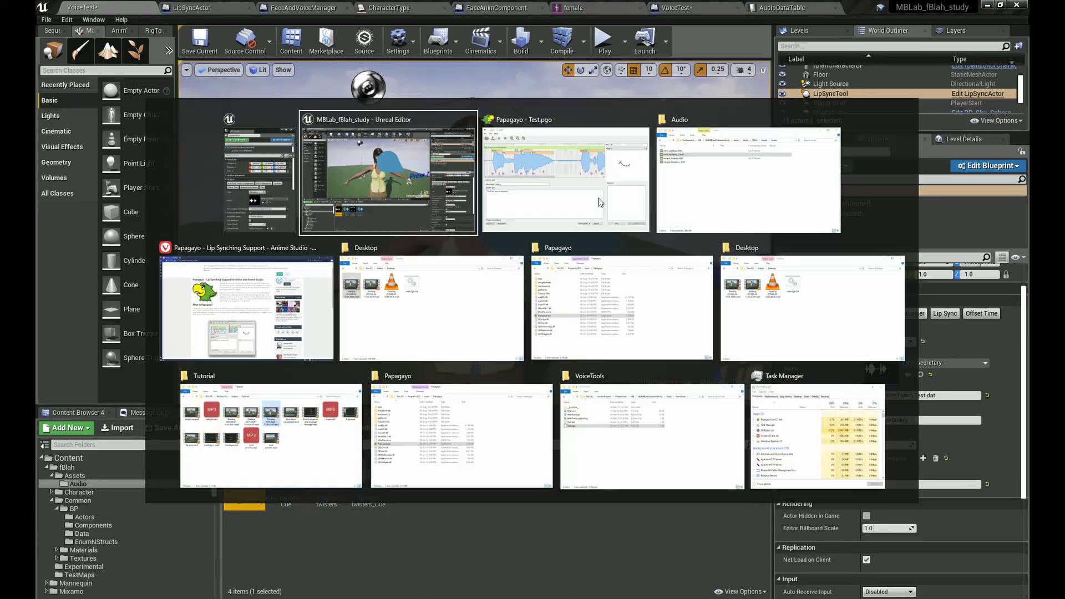
click(600, 202)
- Change the frame rate to 60 FPS and re-export over Test.dat
double_click(614, 146)
text(60)
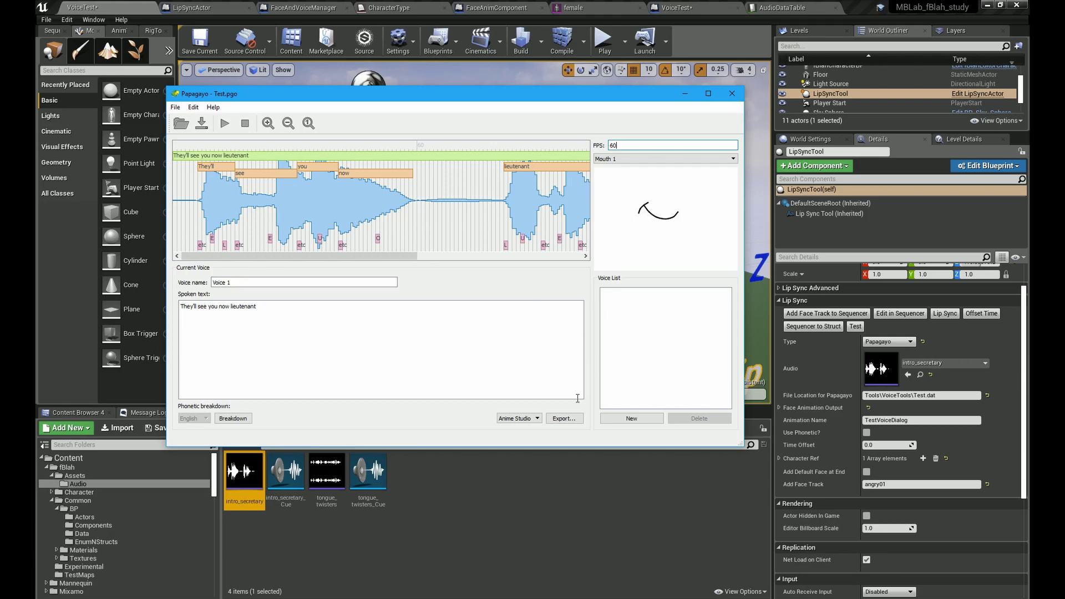
click(565, 418)
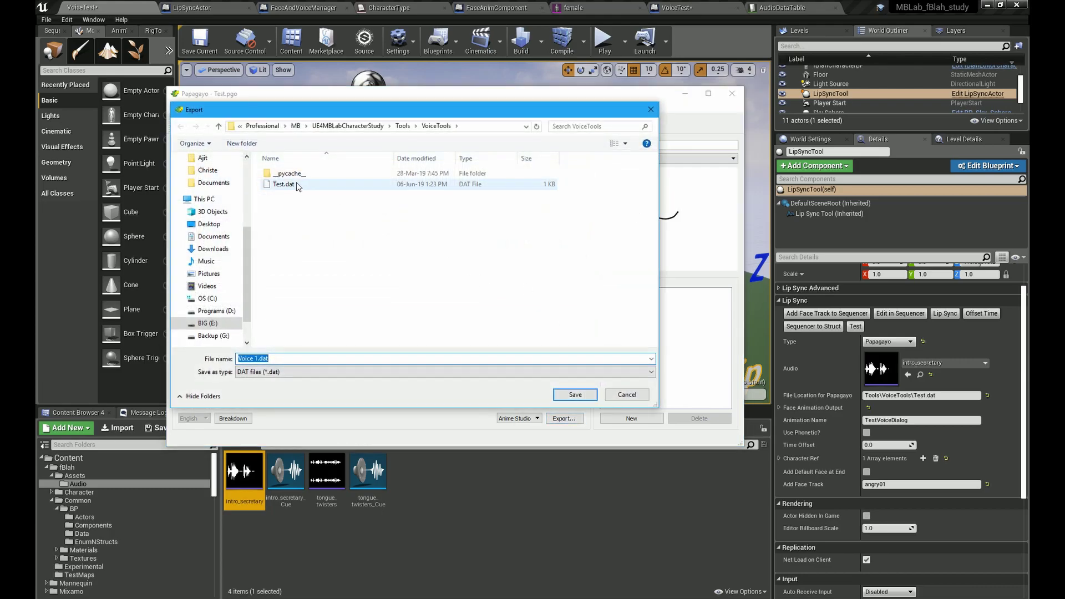
double_click(298, 186)
click(565, 306)
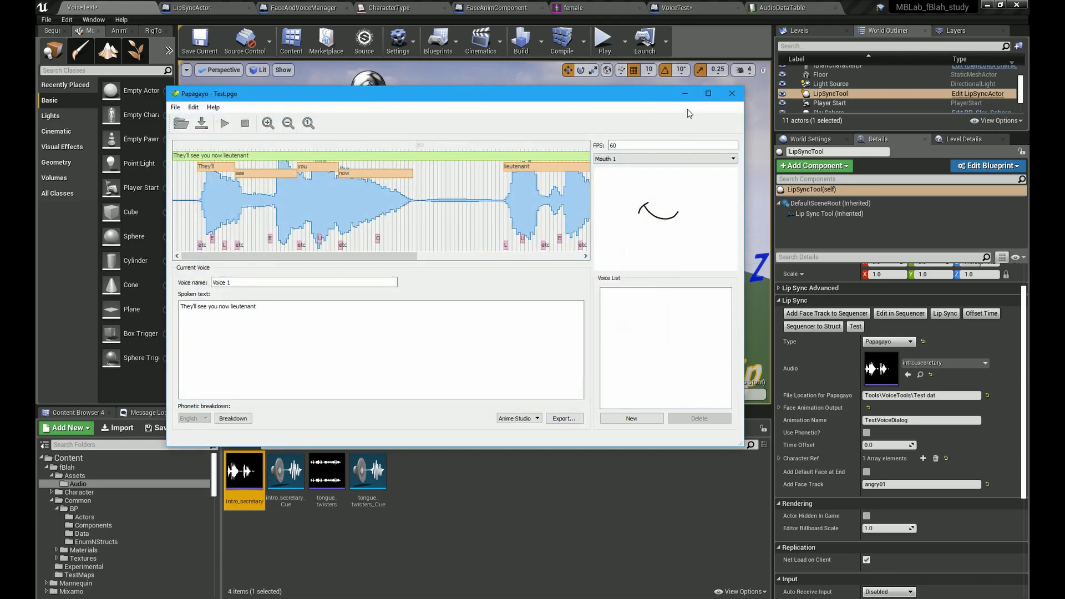
- Browse File Explorer from UE4MBLabCharacterStudy into Tools > VoiceTools to find Test.dat
click(684, 94)
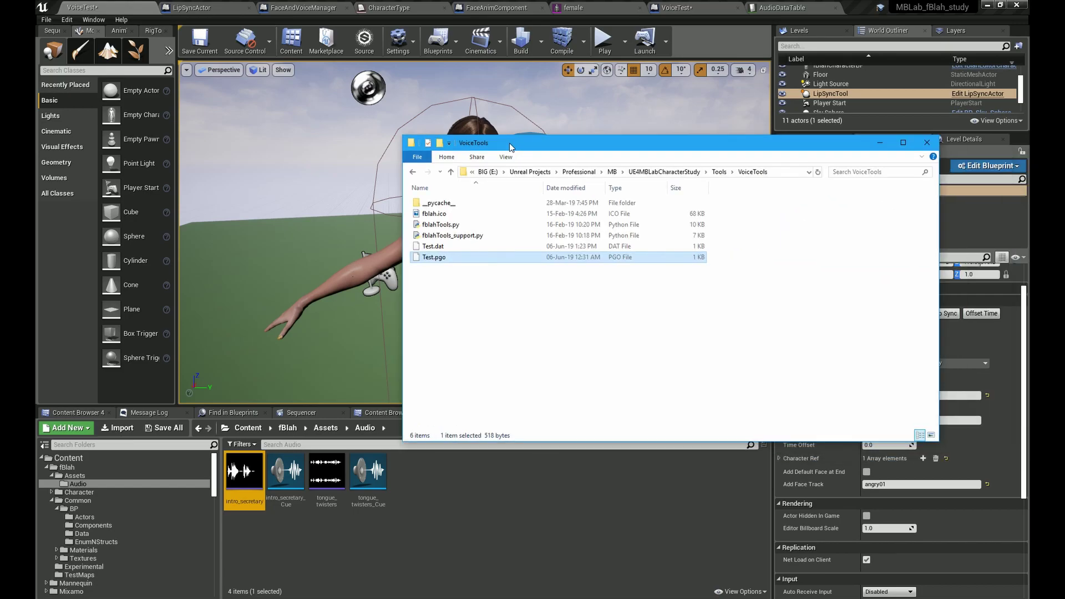
click(665, 172)
scroll(532, 261, down, 1)
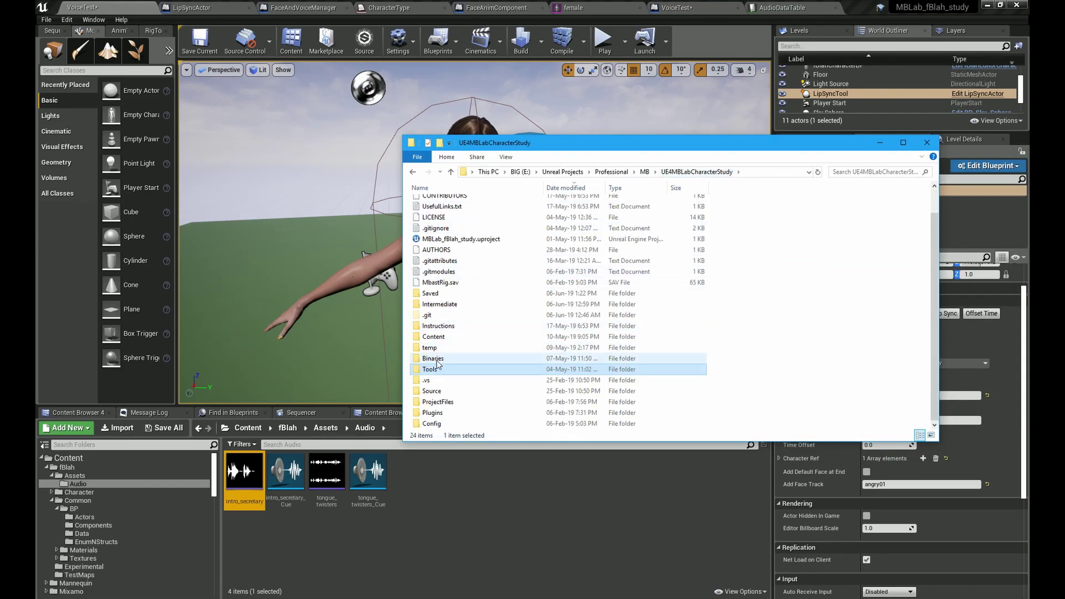
double_click(434, 369)
double_click(468, 260)
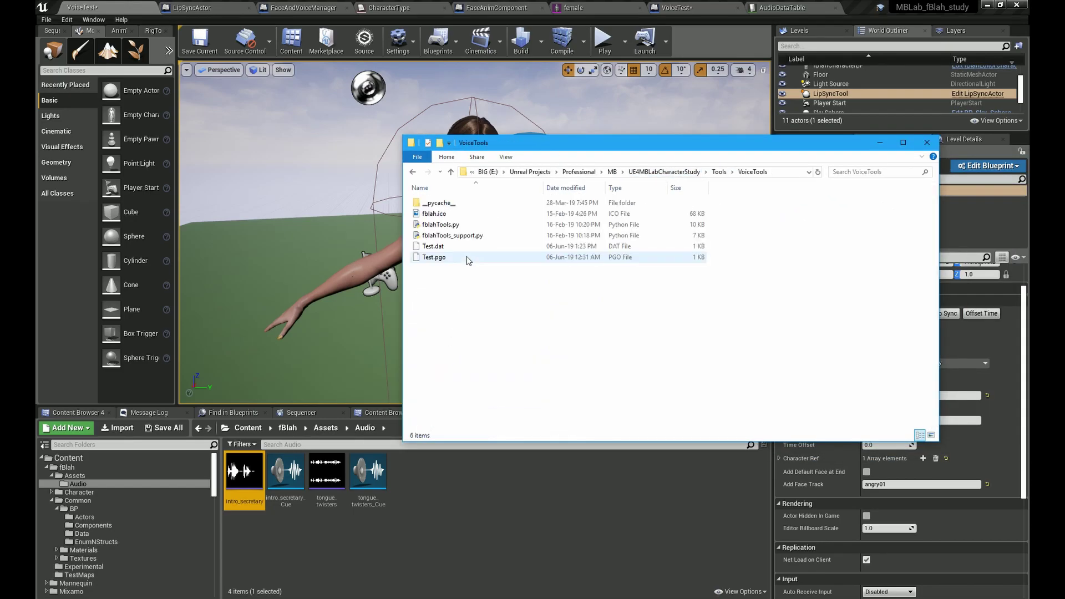
- Check LipSyncTool's Test.dat file location, keep Papagayo as the type, and run Lip Sync
click(432, 247)
click(880, 143)
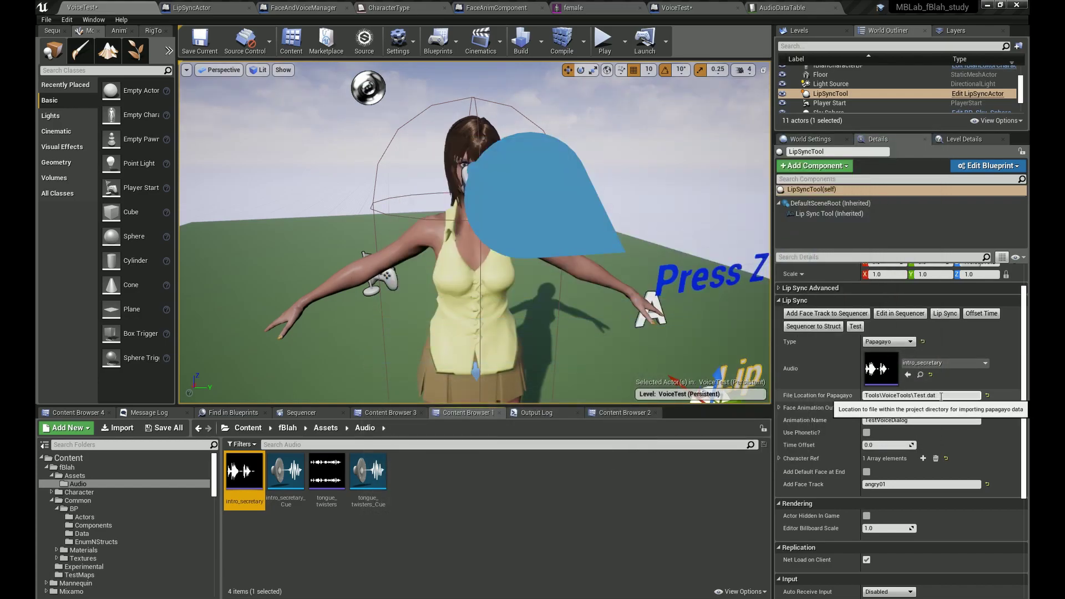
click(876, 395)
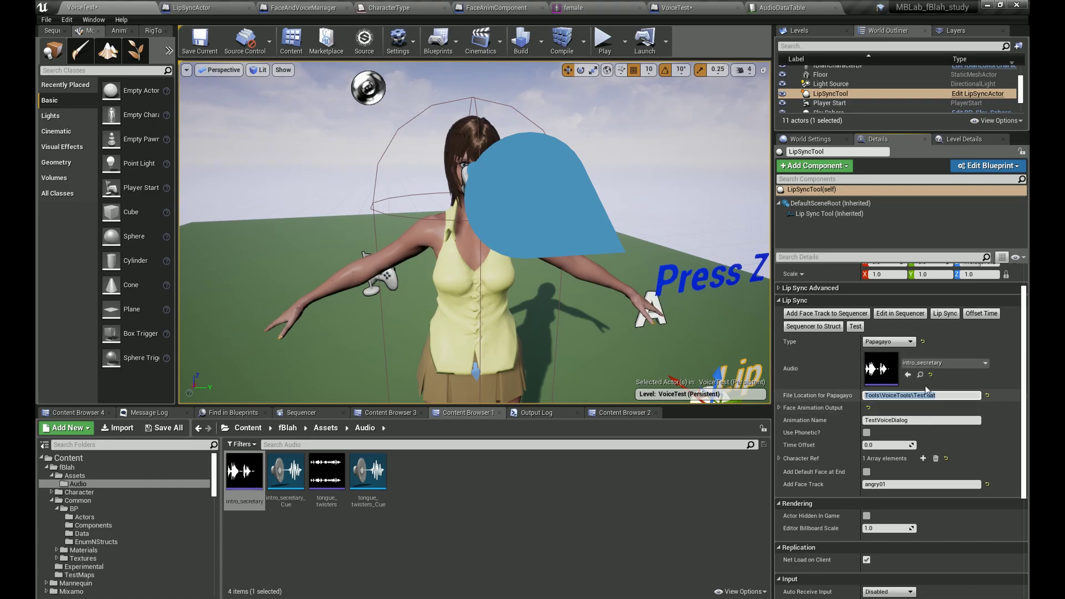
click(888, 341)
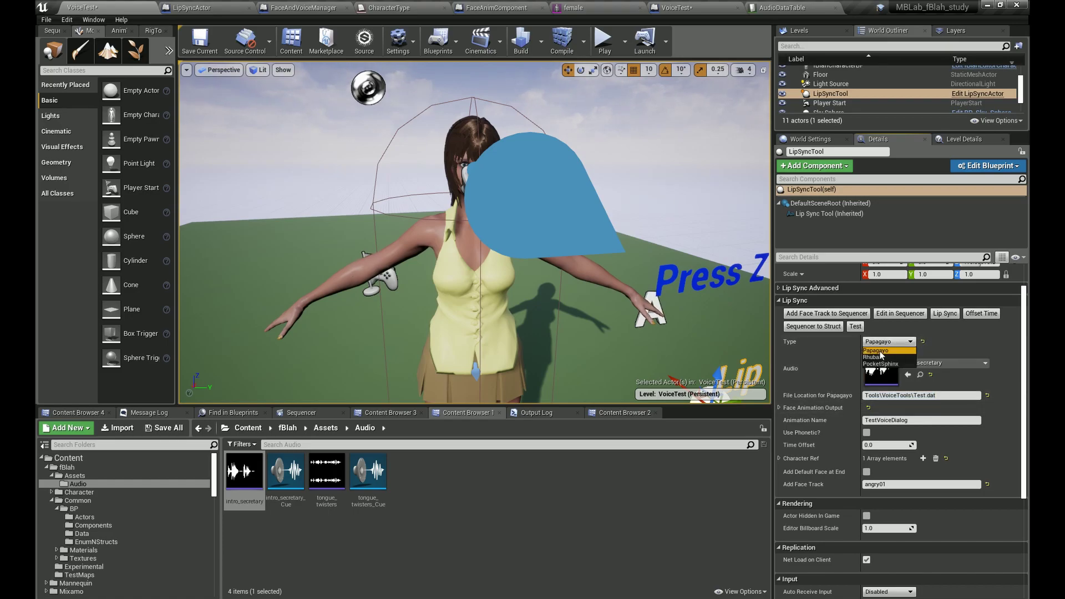
click(881, 351)
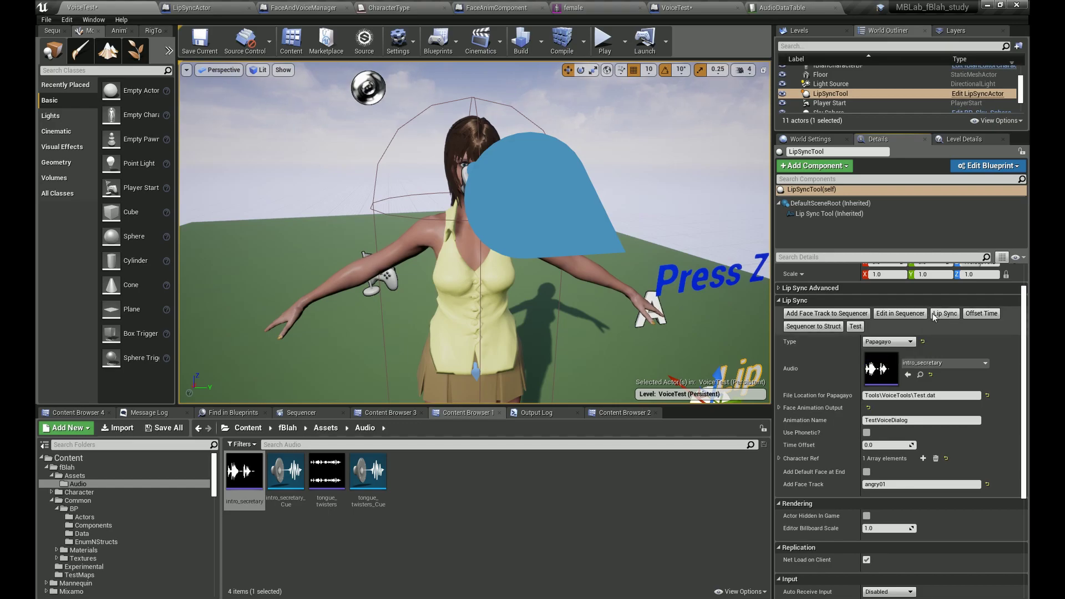
click(932, 315)
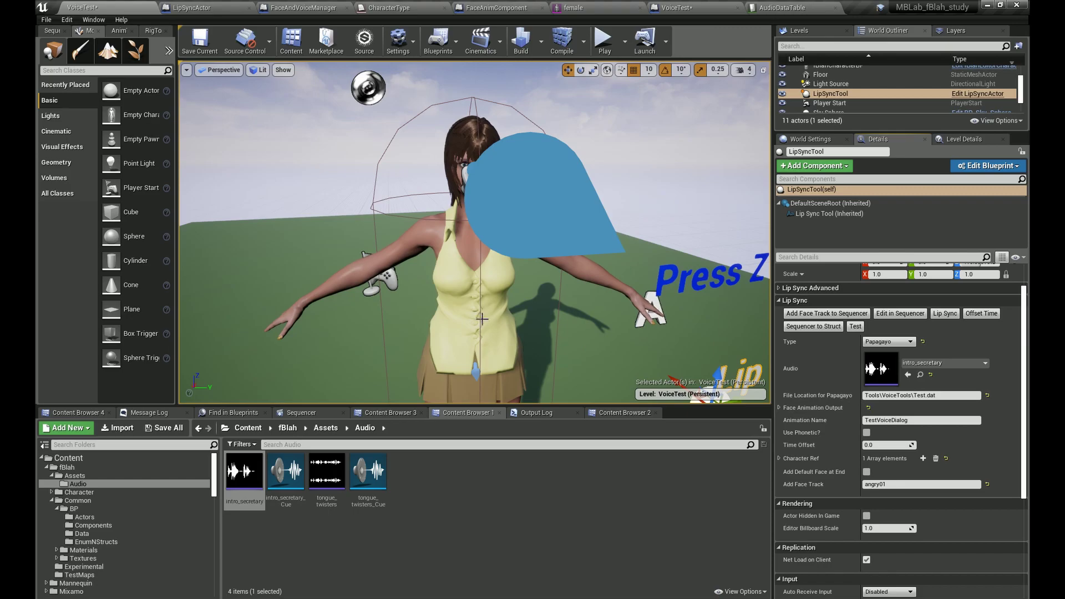
click(780, 408)
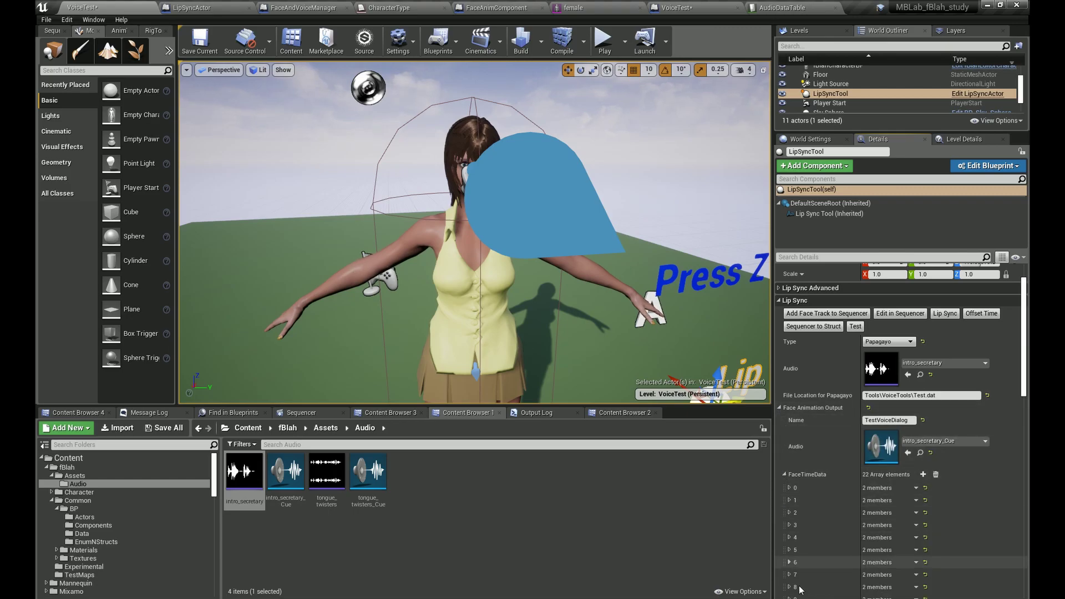
scroll(828, 474, up, 1)
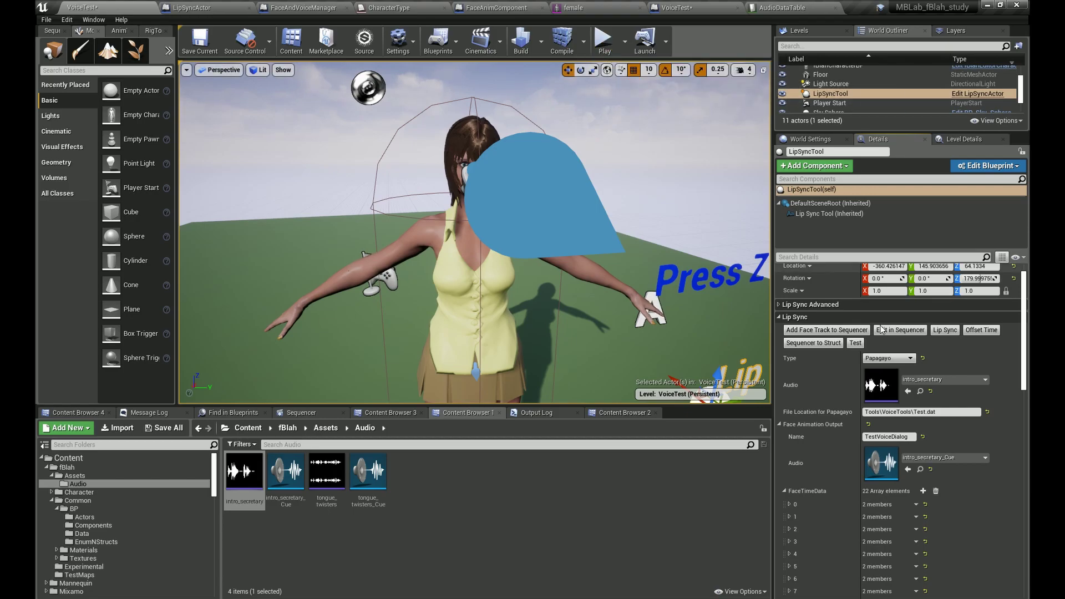
click(779, 423)
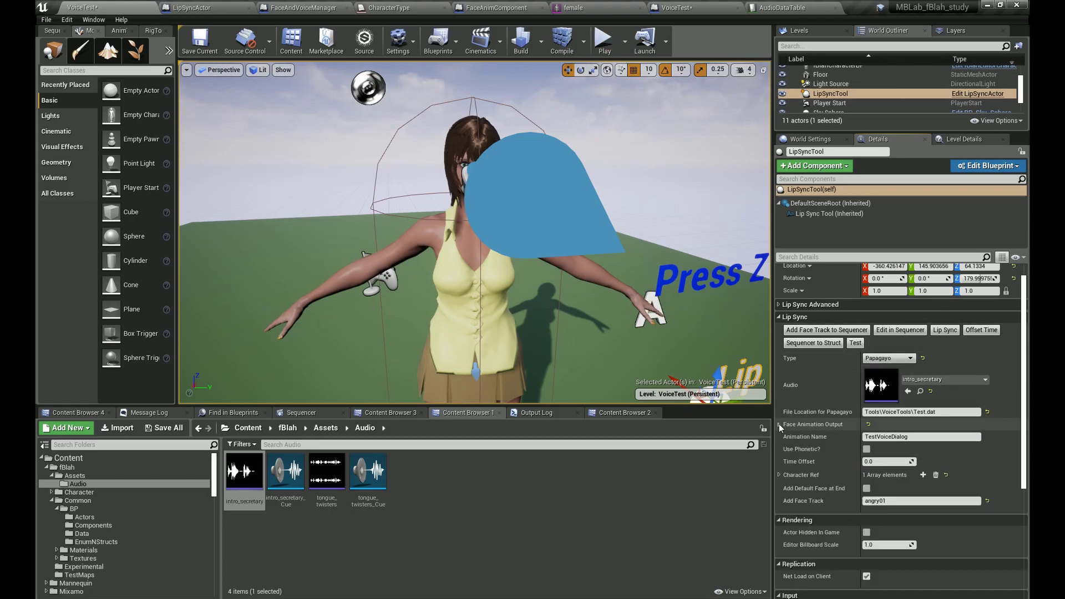
scroll(818, 420, down, 3)
click(780, 425)
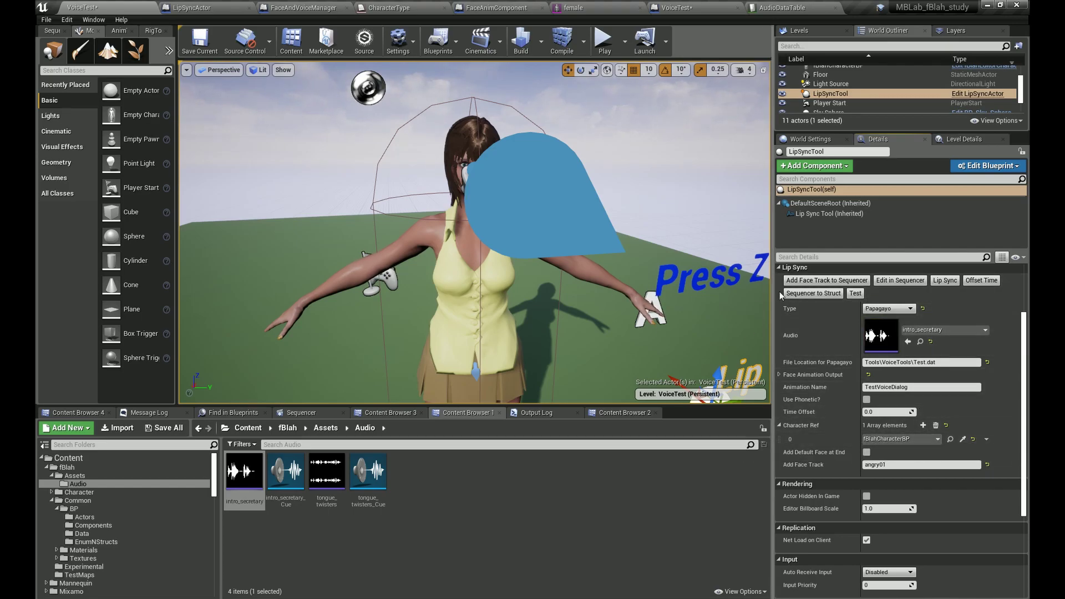
click(779, 374)
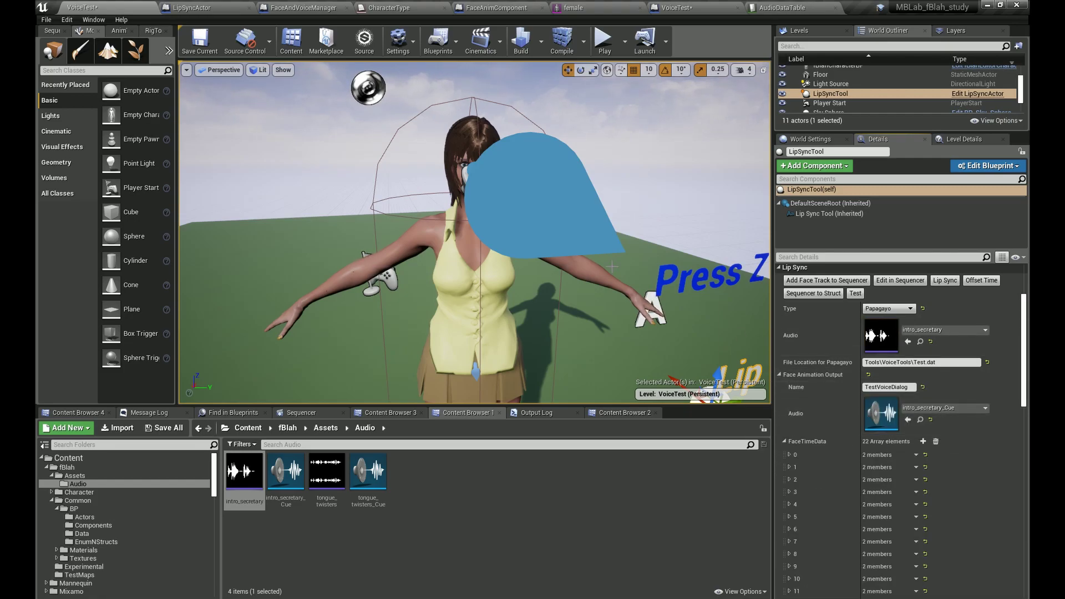
- Play the level, eject with F8, select LipSyncTool and run its lip-sync Test
click(604, 41)
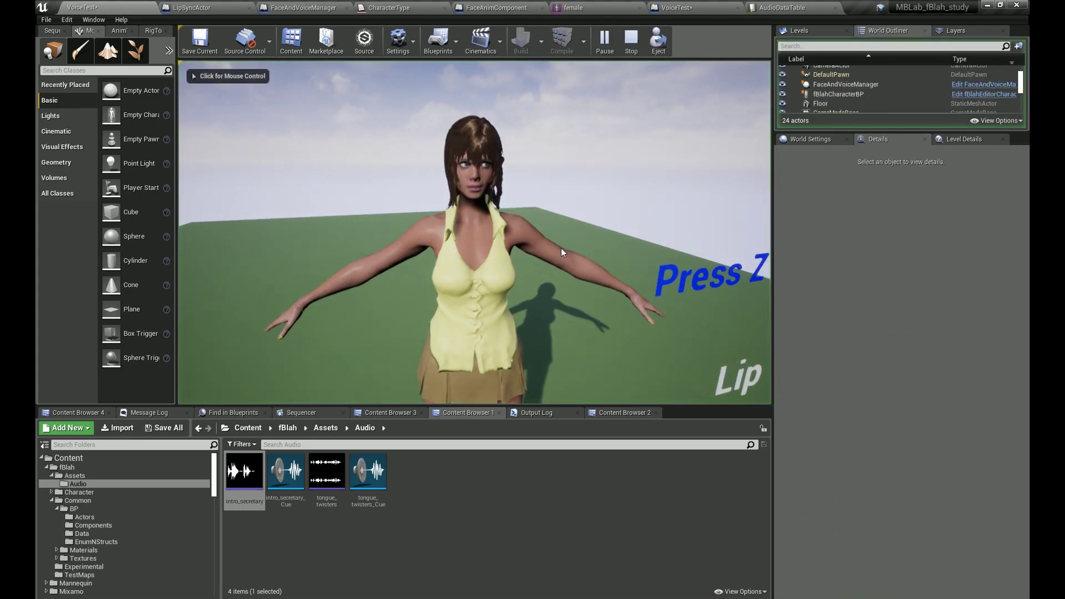
key(F8)
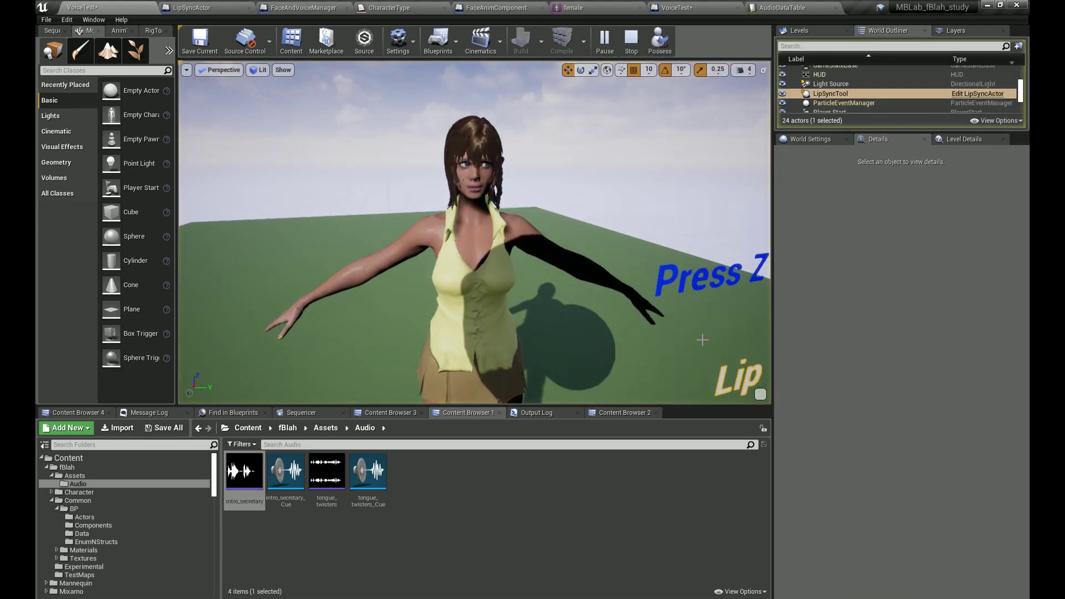
click(717, 378)
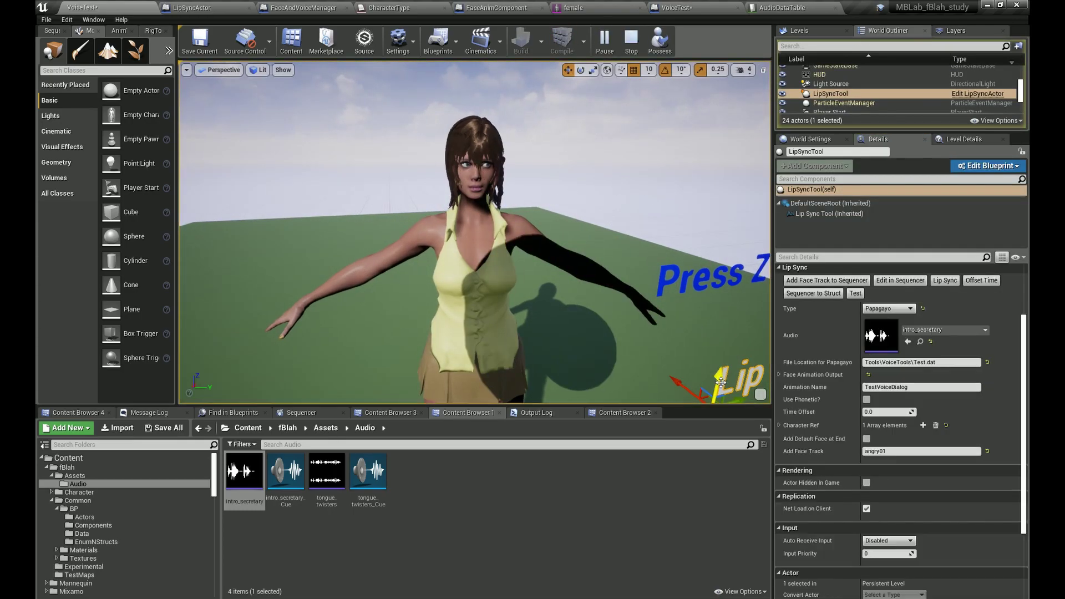
click(856, 293)
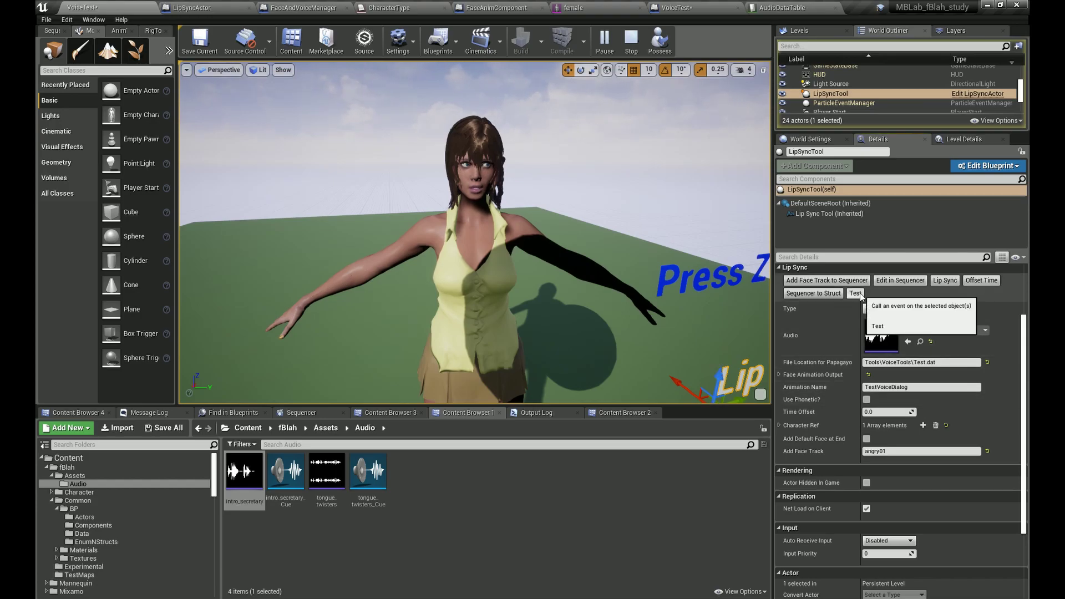